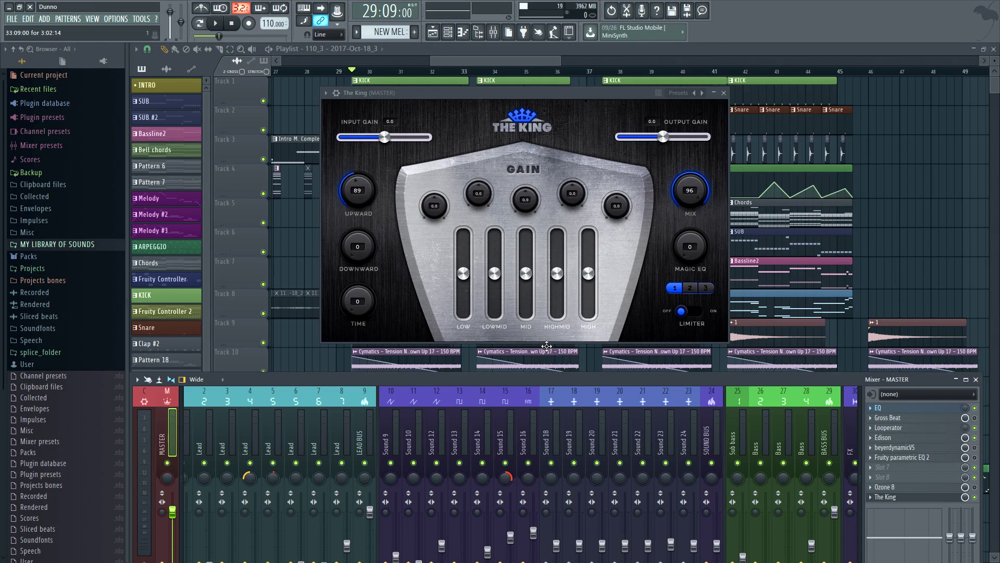
# Switch off the High, Highmid, Mid and Lowmid bands in The King, leaving only the Low band active
pyautogui.click(588, 327)
pyautogui.click(563, 327)
pyautogui.click(531, 327)
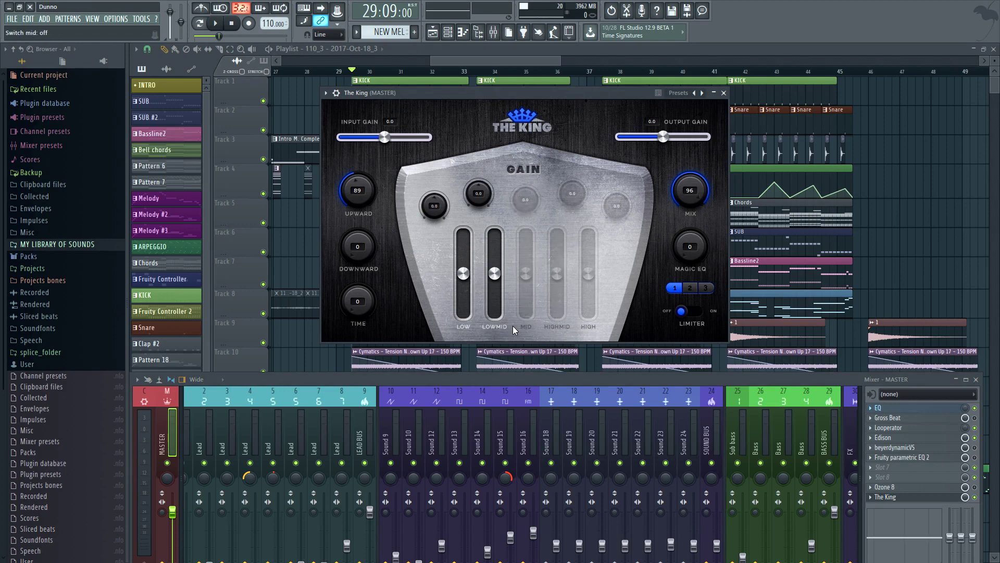
pyautogui.click(500, 328)
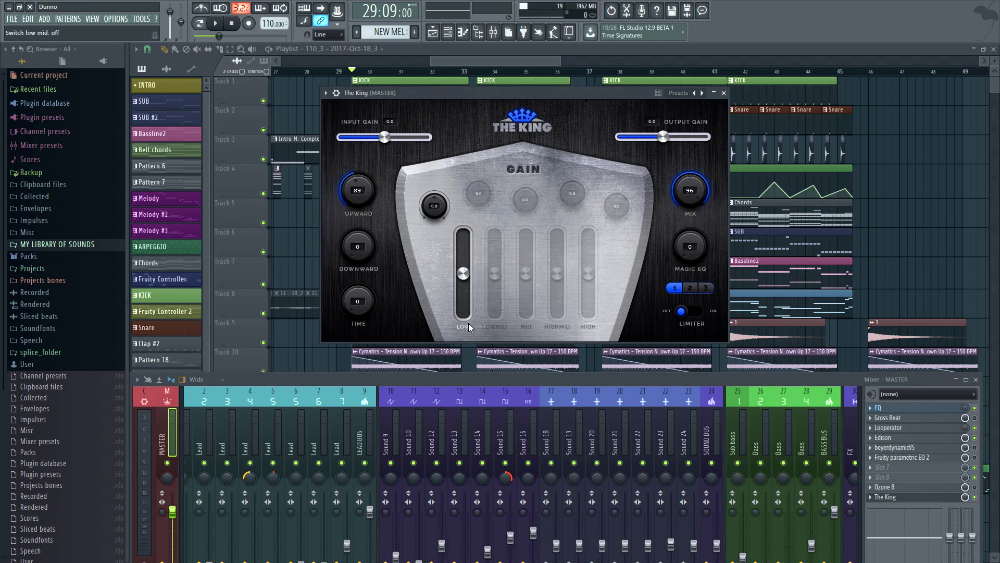
# Toggle the Lowmid, Mid and Highmid bands and switch all five bands back on, including High
pyautogui.click(496, 326)
pyautogui.click(527, 327)
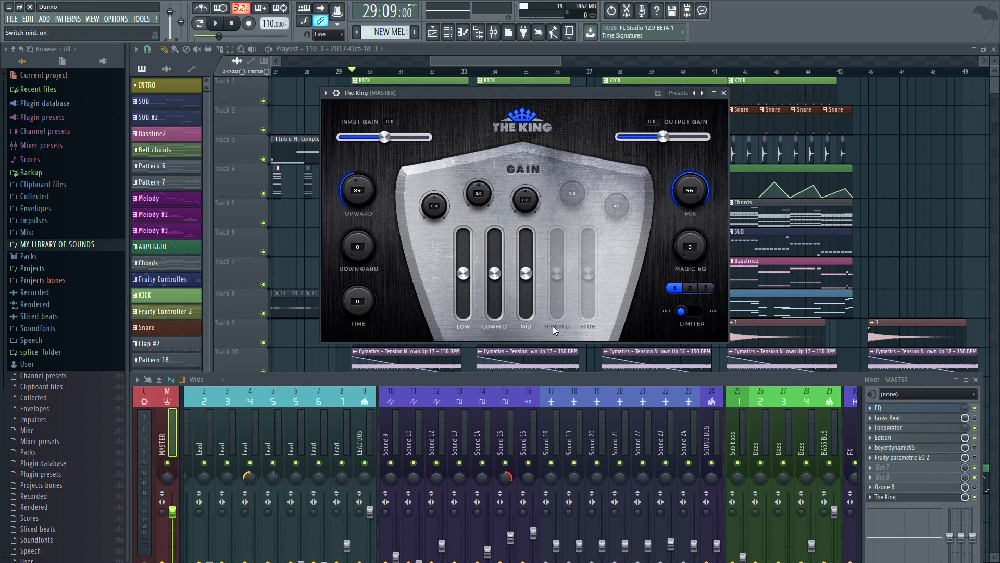
pyautogui.click(553, 327)
pyautogui.click(495, 327)
pyautogui.click(552, 326)
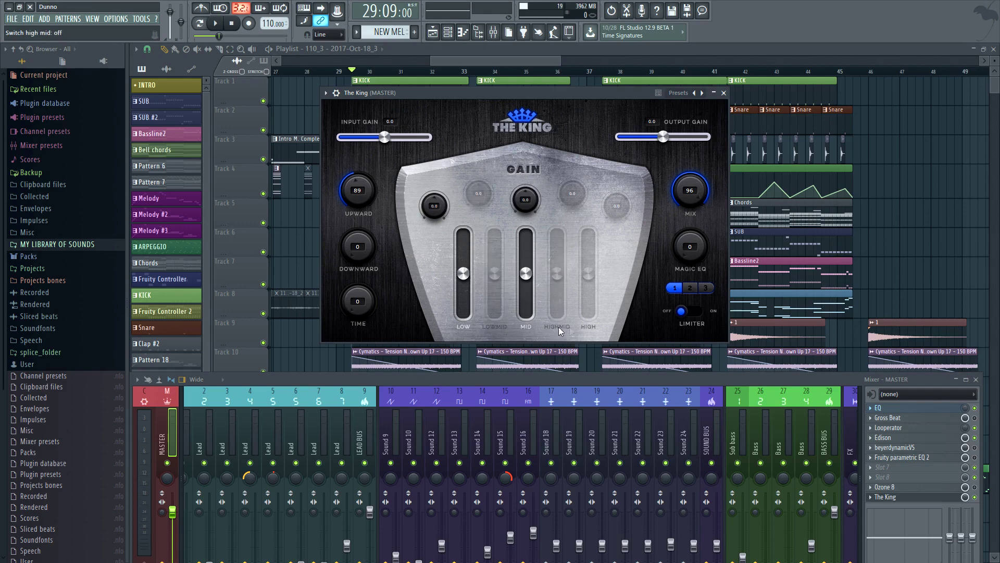
pyautogui.click(557, 327)
pyautogui.click(495, 327)
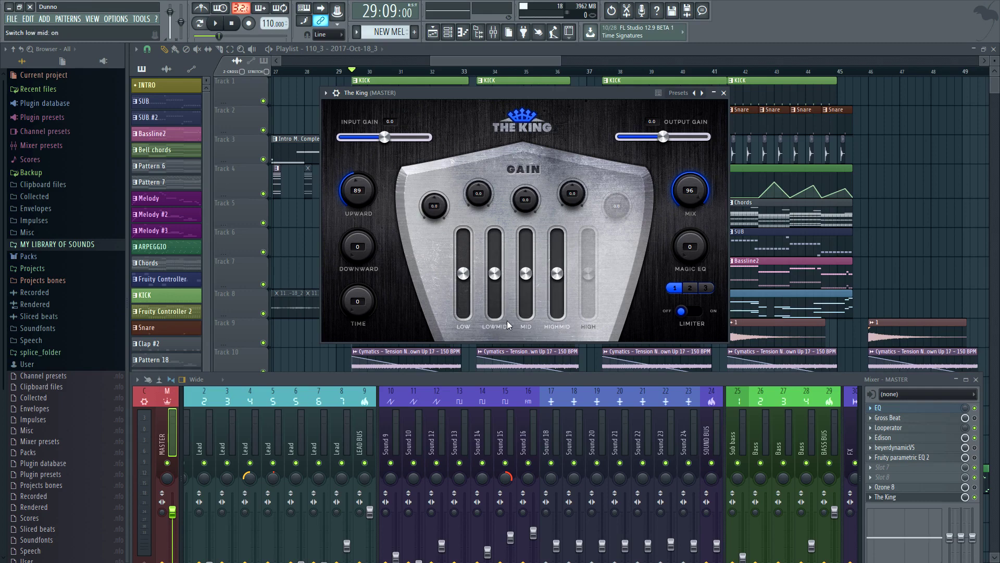
pyautogui.click(596, 327)
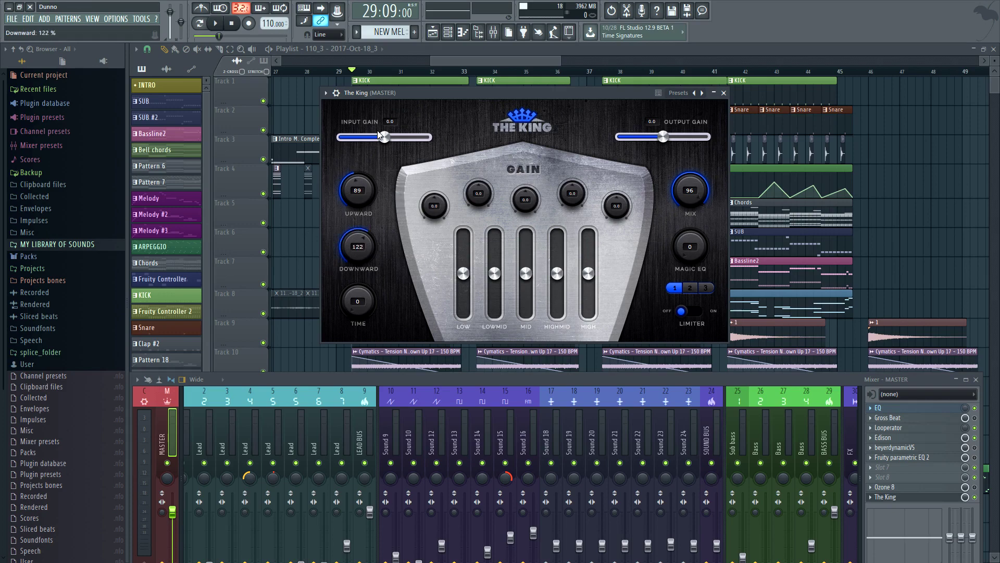
# Set the Upward compression to 101 and the Mix to 100, keeping Downward and Time at 0
pyautogui.moveTo(358, 201); pyautogui.dragTo(363, 189)
pyautogui.moveTo(362, 195); pyautogui.dragTo(357, 188)
pyautogui.moveTo(360, 307)
pyautogui.mouseDown()
pyautogui.moveTo(357, 300)
pyautogui.moveTo(366, 307)
pyautogui.mouseUp()
pyautogui.moveTo(693, 194)
pyautogui.mouseDown()
pyautogui.moveTo(687, 357)
pyautogui.moveTo(682, 249)
pyautogui.moveTo(695, 177)
pyautogui.mouseUp()
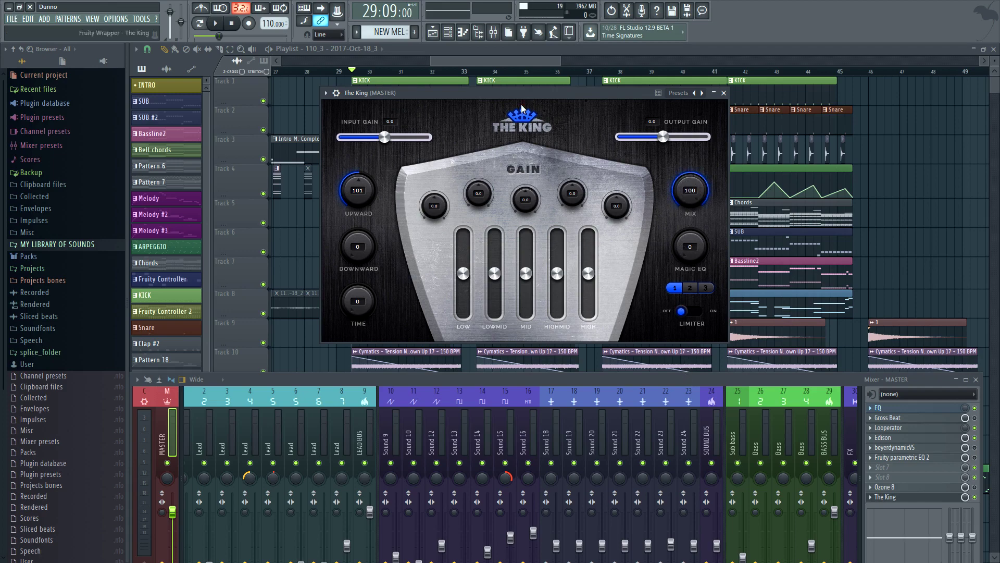
# Toggle The King's bypass on and off, and try the output gain and Low band gain controls, leaving them at 0.0
pyautogui.click(525, 123)
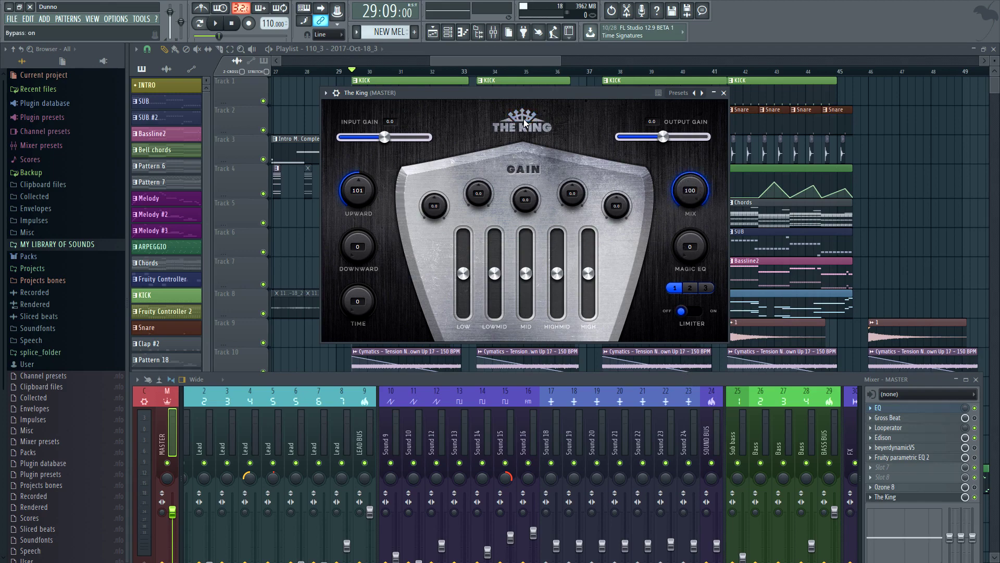
pyautogui.click(531, 122)
pyautogui.click(526, 121)
pyautogui.click(672, 134)
pyautogui.moveTo(423, 211); pyautogui.dragTo(444, 213)
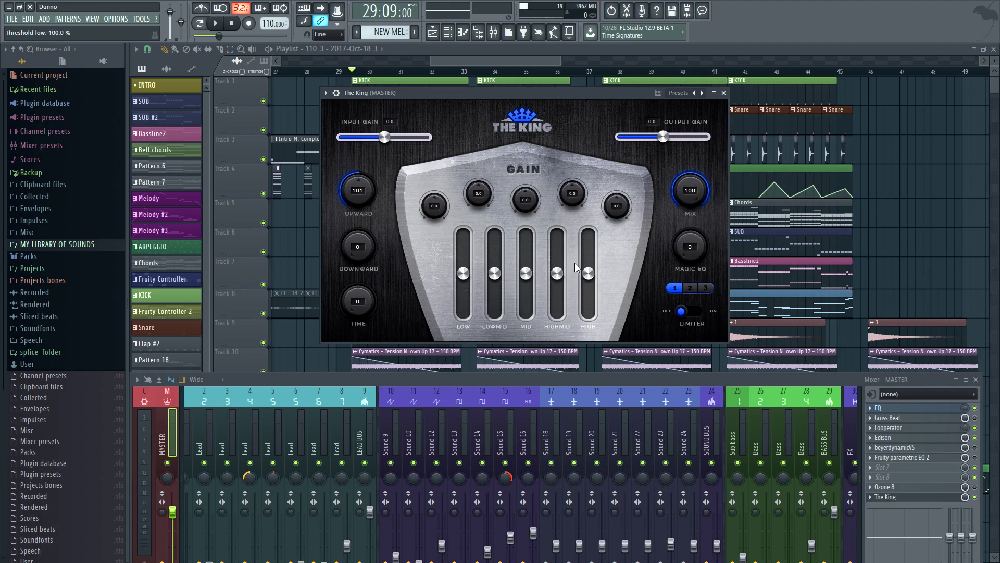
# Raise Magic EQ to 100 and cycle through its modes 2 and 3, returning to mode 1
pyautogui.moveTo(711, 248); pyautogui.dragTo(693, 268)
pyautogui.click(690, 288)
pyautogui.click(676, 287)
pyautogui.moveTo(676, 248); pyautogui.dragTo(687, 229)
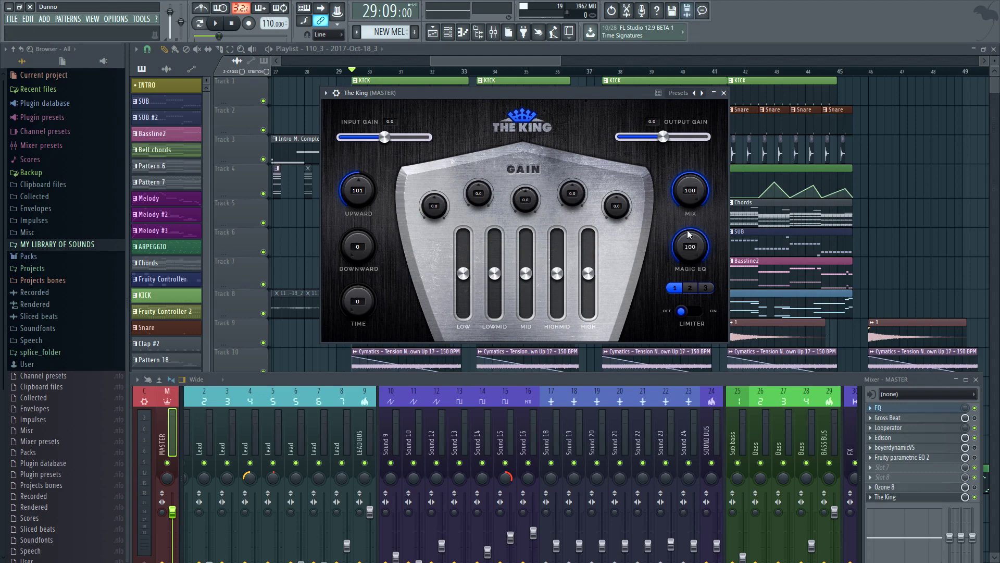
pyautogui.click(691, 287)
pyautogui.click(705, 288)
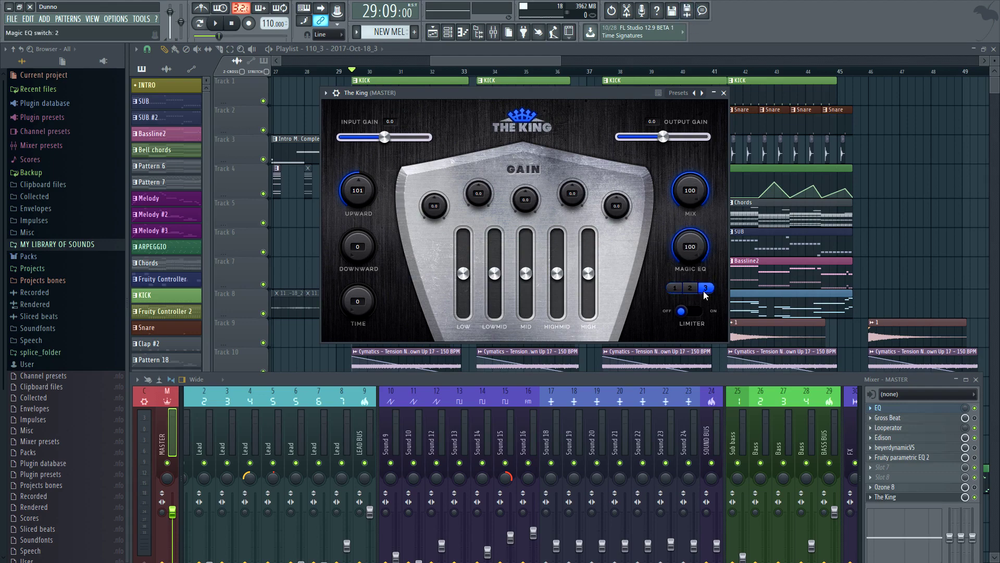
pyautogui.click(674, 288)
# Toggle the limiter on and return it to off
pyautogui.click(689, 311)
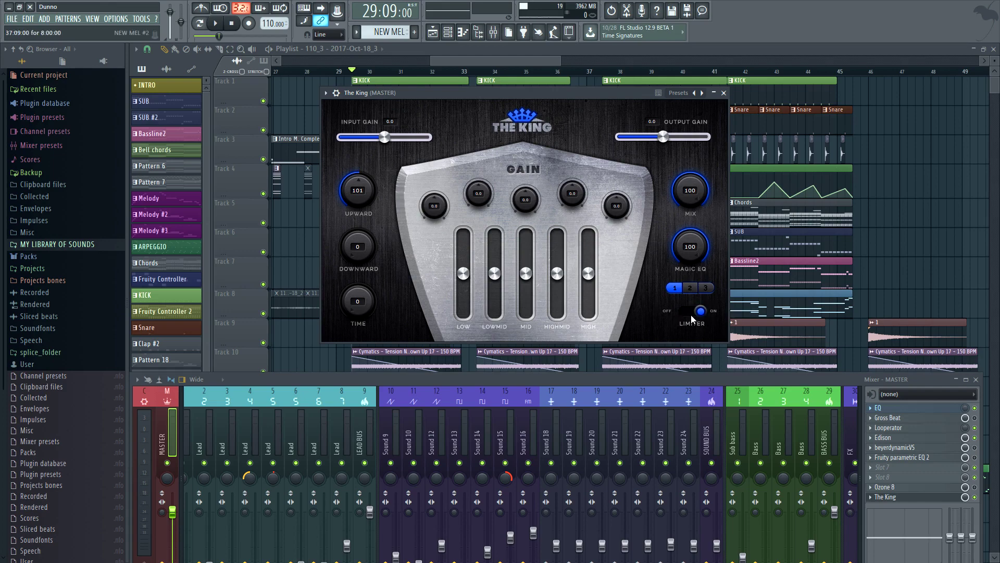
pyautogui.click(703, 312)
pyautogui.click(705, 315)
pyautogui.moveTo(703, 312); pyautogui.dragTo(680, 315)
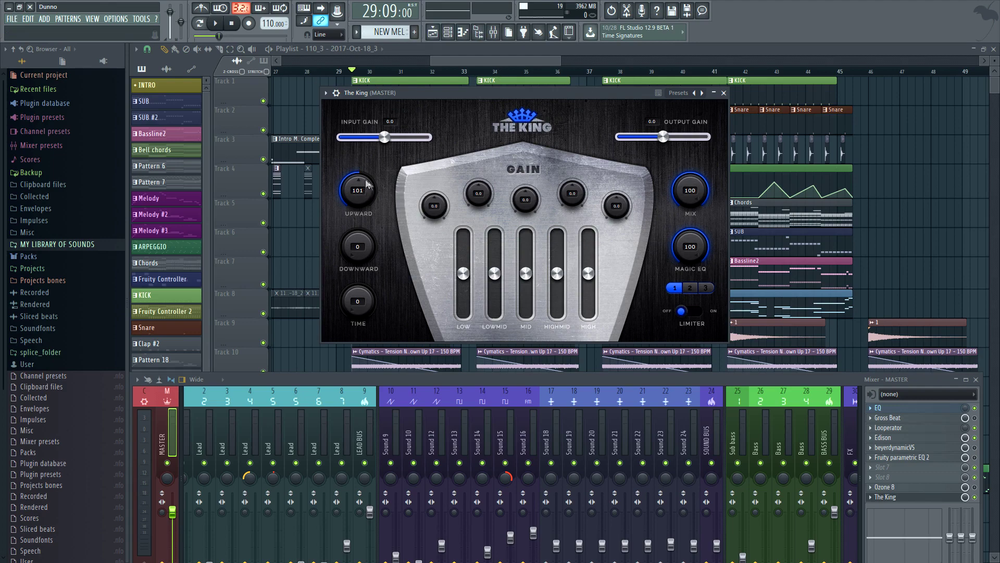
# Reset the Upward, Downward and Magic EQ amounts to 0
pyautogui.moveTo(359, 248); pyautogui.dragTo(366, 156)
pyautogui.doubleClick(357, 190)
pyautogui.doubleClick(357, 246)
pyautogui.doubleClick(689, 247)
# Play the song from the drop, compare it with The King bypassed and active, and stop playback
pyautogui.click(215, 24)
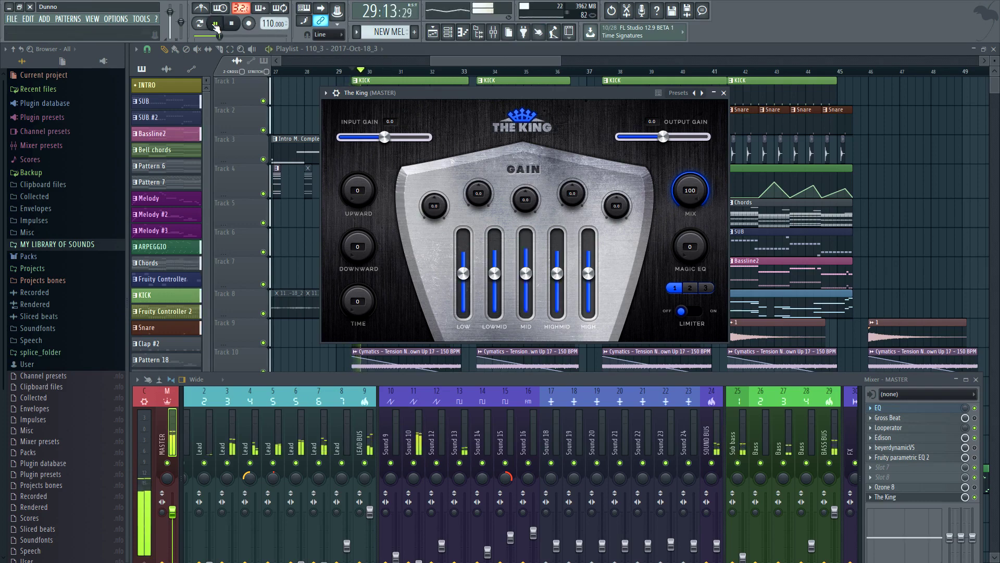
pyautogui.click(521, 117)
pyautogui.click(521, 118)
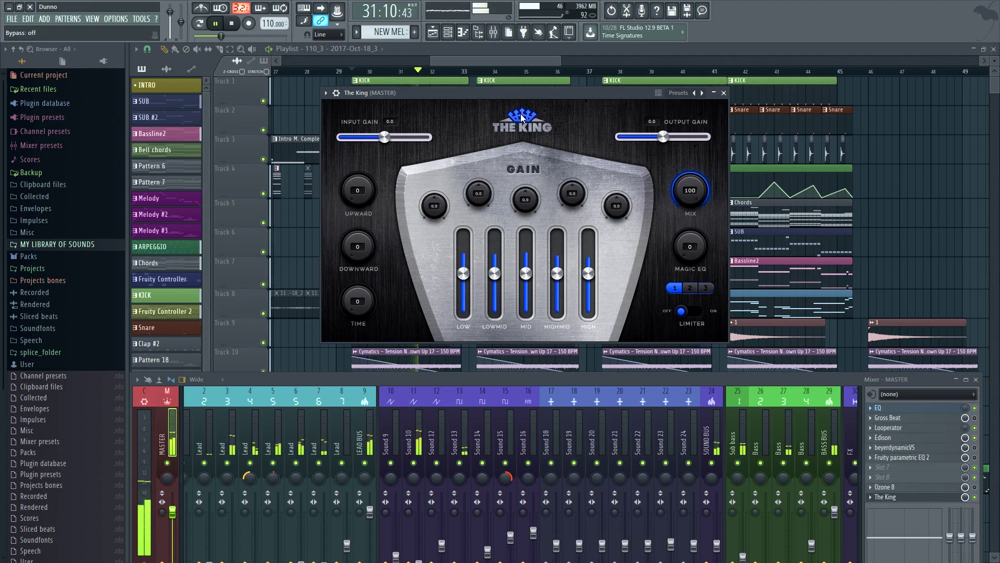
pyautogui.click(217, 24)
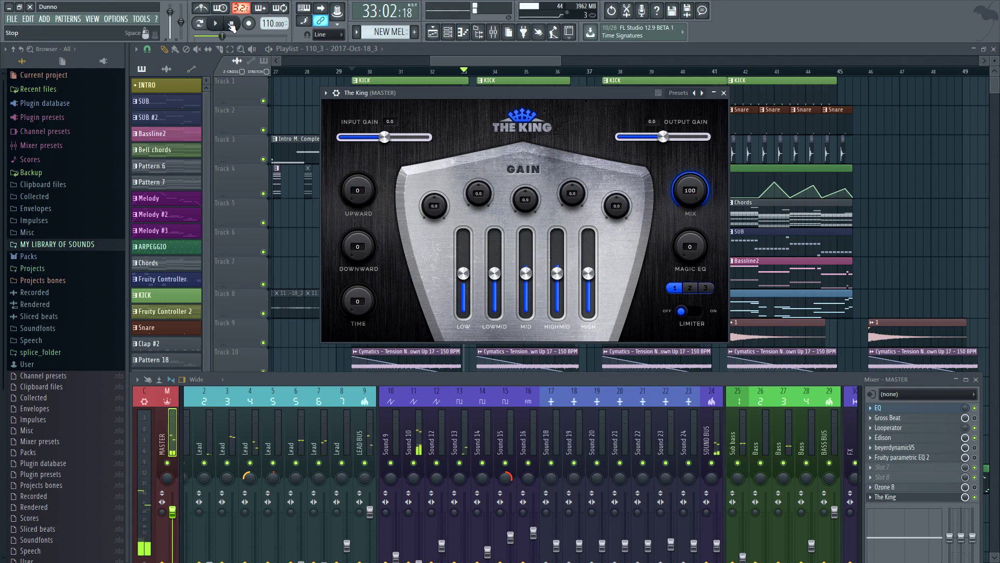
pyautogui.click(231, 24)
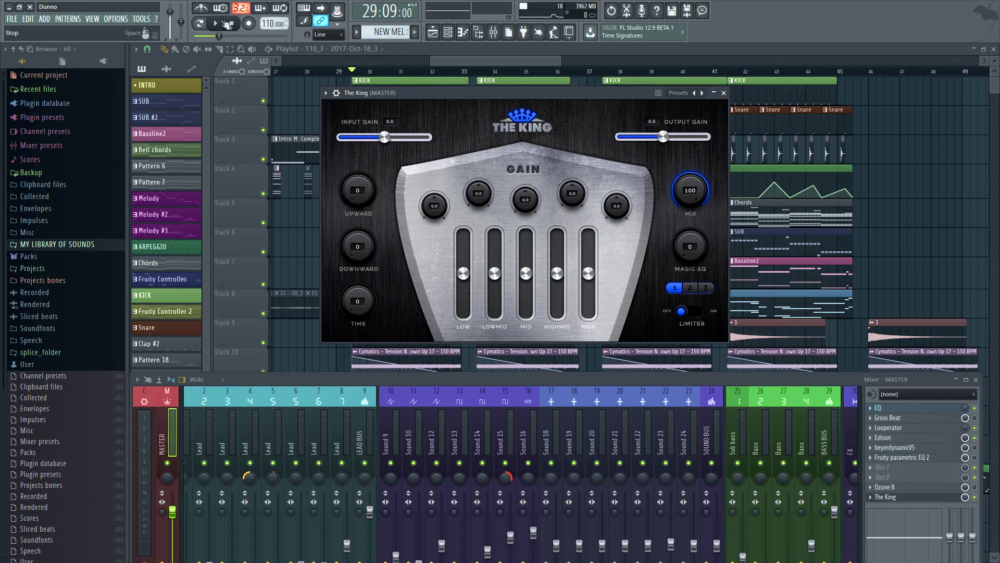
# Audition Magic EQ modes 1, 2 and 3 during playback, lowering the amount from 100 to 47, and stop the song
pyautogui.press('space')
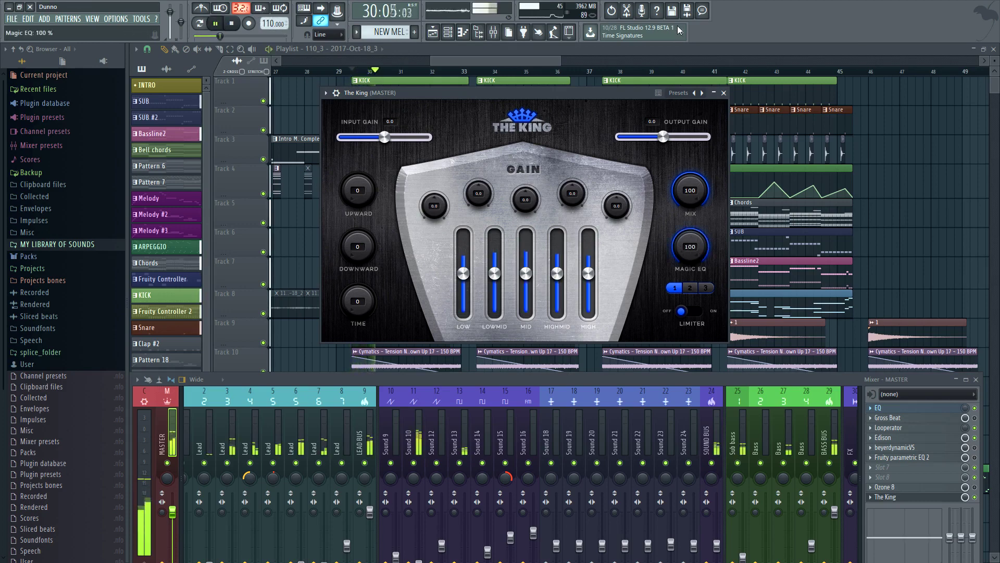
pyautogui.click(689, 288)
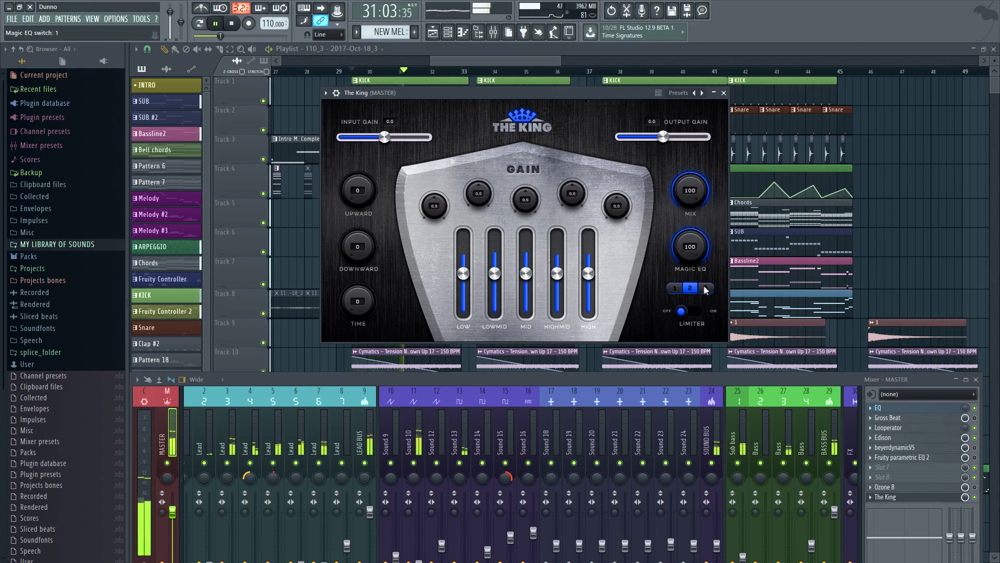
pyautogui.click(675, 287)
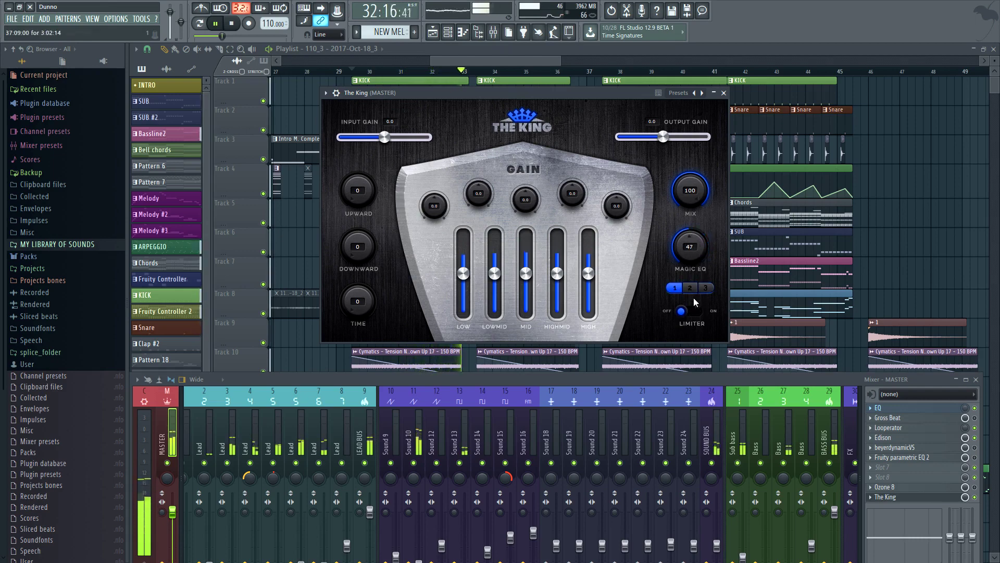
pyautogui.click(701, 290)
pyautogui.click(690, 288)
pyautogui.click(675, 287)
pyautogui.click(233, 23)
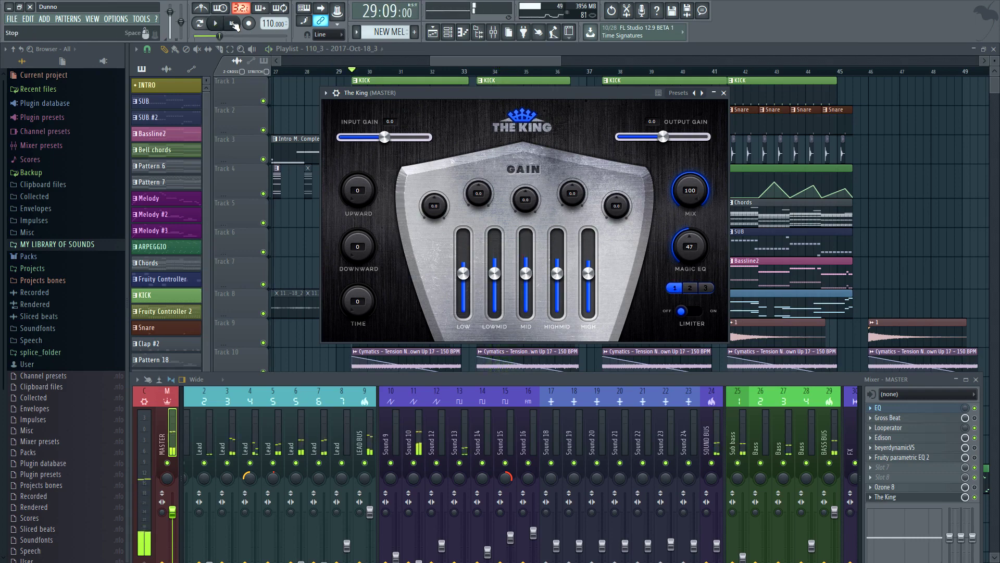
pyautogui.click(233, 23)
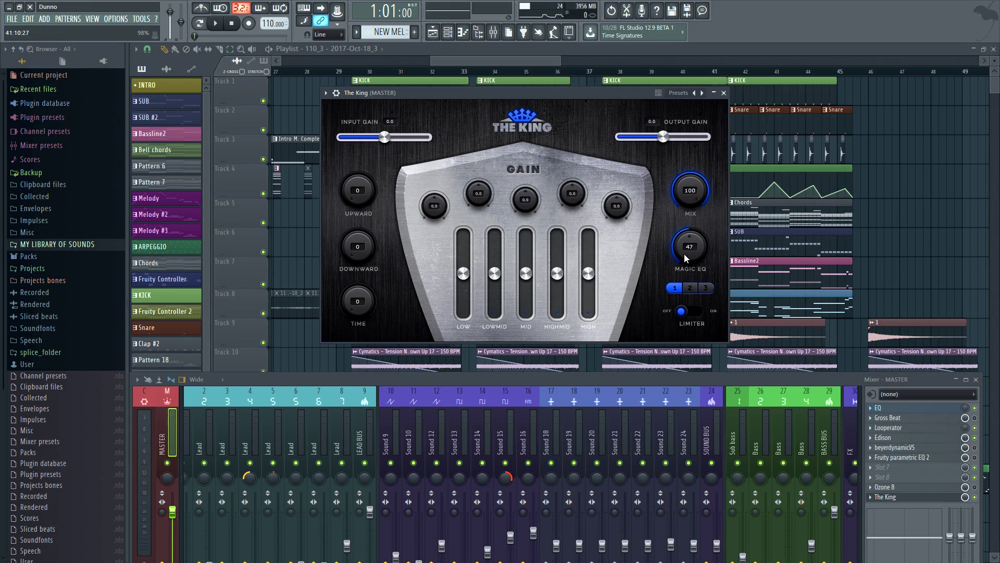
# Try Magic EQ modes 2 and 3 with playback stopped and set the amount to 64
pyautogui.moveTo(695, 242); pyautogui.dragTo(700, 180)
pyautogui.click(690, 288)
pyautogui.click(706, 288)
pyautogui.moveTo(696, 239); pyautogui.dragTo(675, 315)
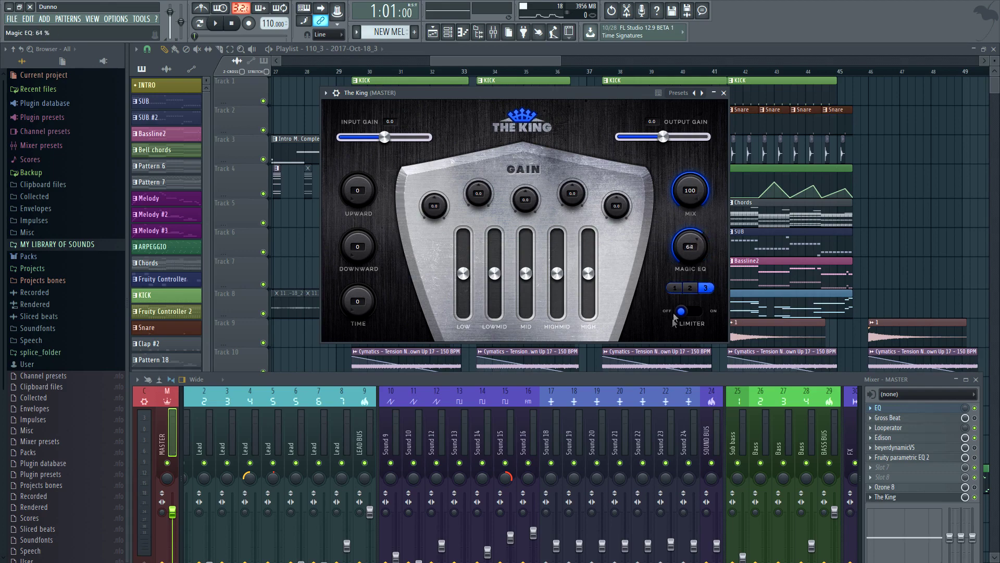
# Lower Magic EQ to 0 and select its mode 3
pyautogui.scroll(-5, 688, 258)
pyautogui.click(678, 289)
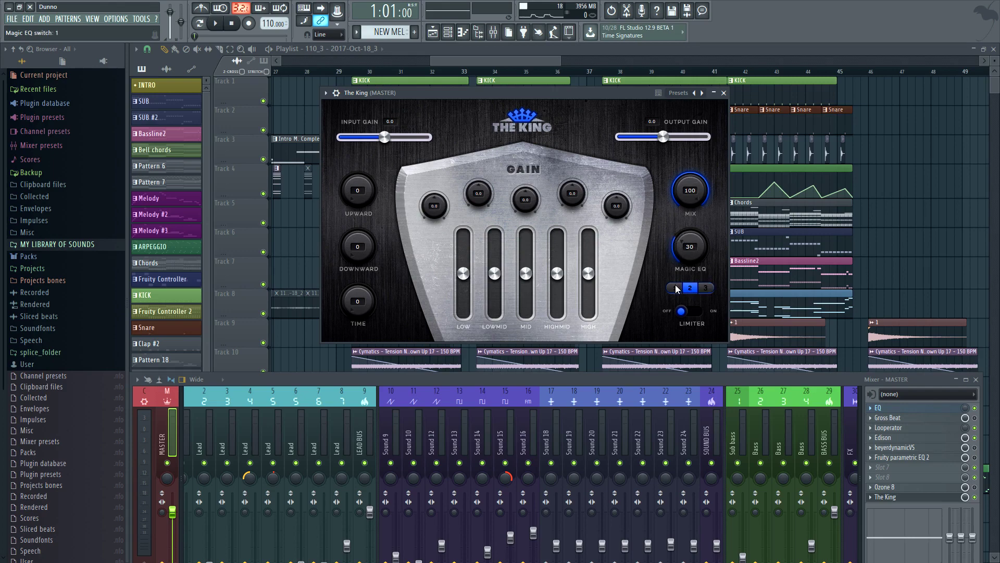
pyautogui.click(704, 288)
pyautogui.moveTo(694, 238); pyautogui.dragTo(679, 337)
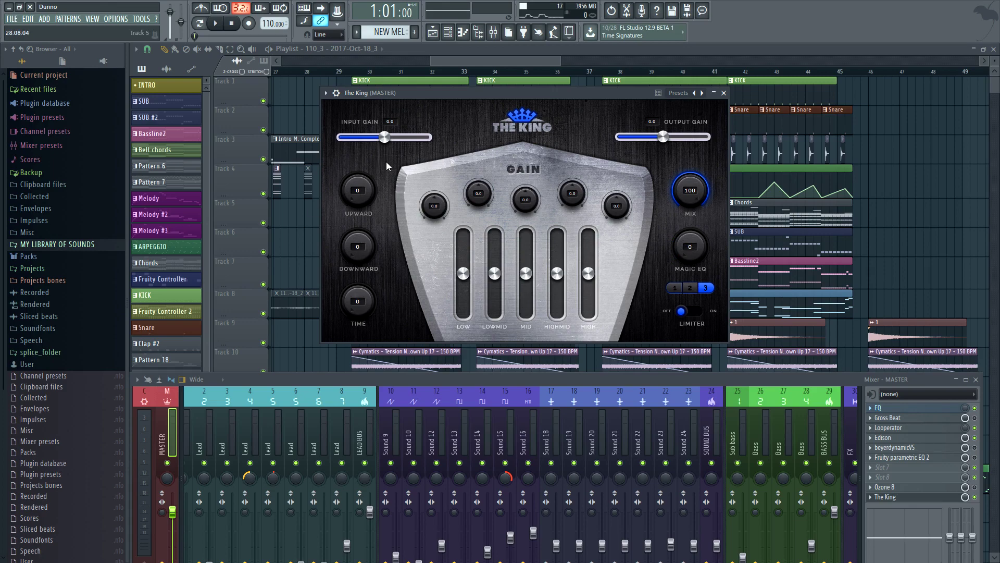
# Play the song while trying the Downward and Upward amounts, return both to 0, and stop playback
pyautogui.press('space')
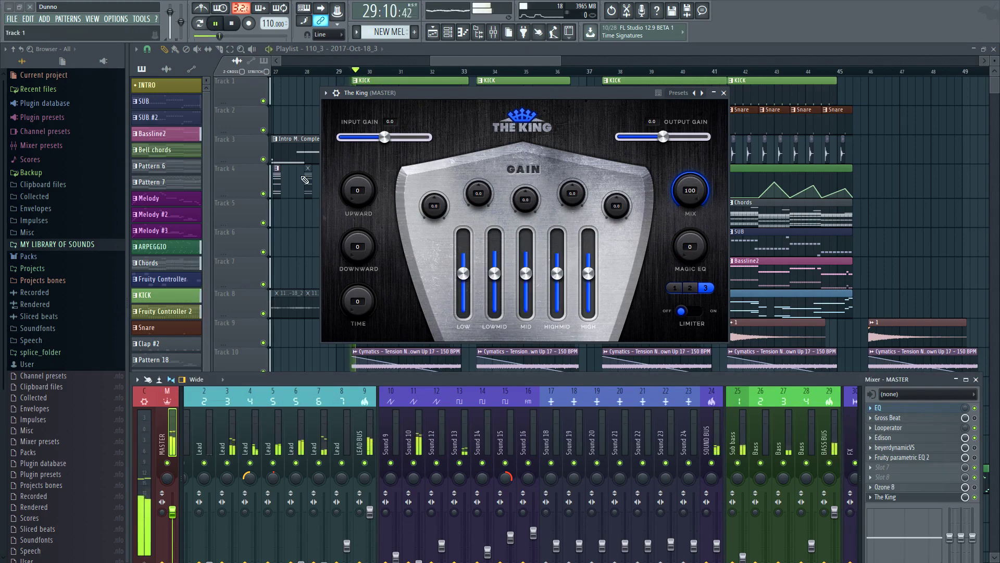
pyautogui.moveTo(354, 260); pyautogui.dragTo(355, 83)
pyautogui.moveTo(359, 41); pyautogui.dragTo(349, 267)
pyautogui.moveTo(357, 190); pyautogui.dragTo(366, 126)
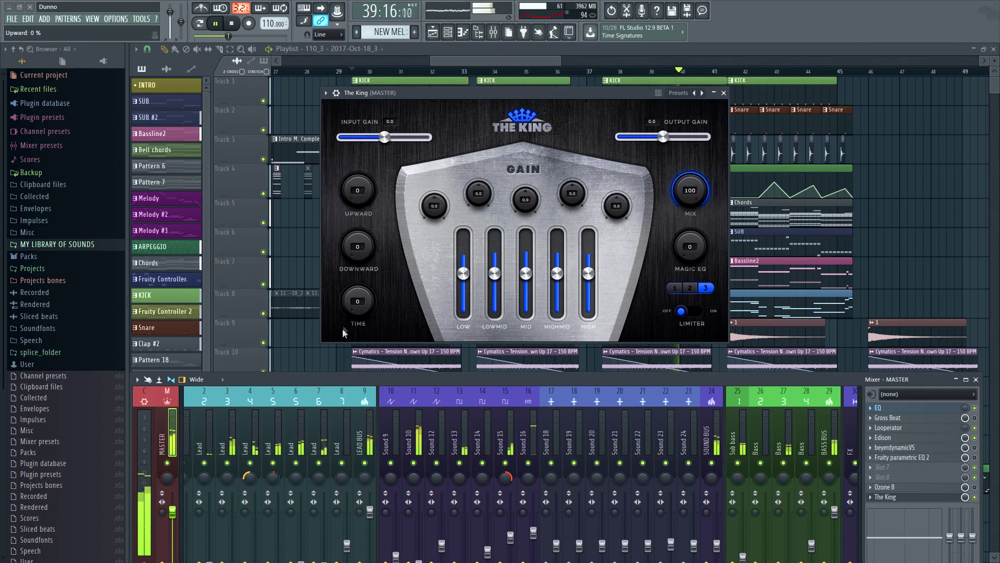
pyautogui.click(221, 24)
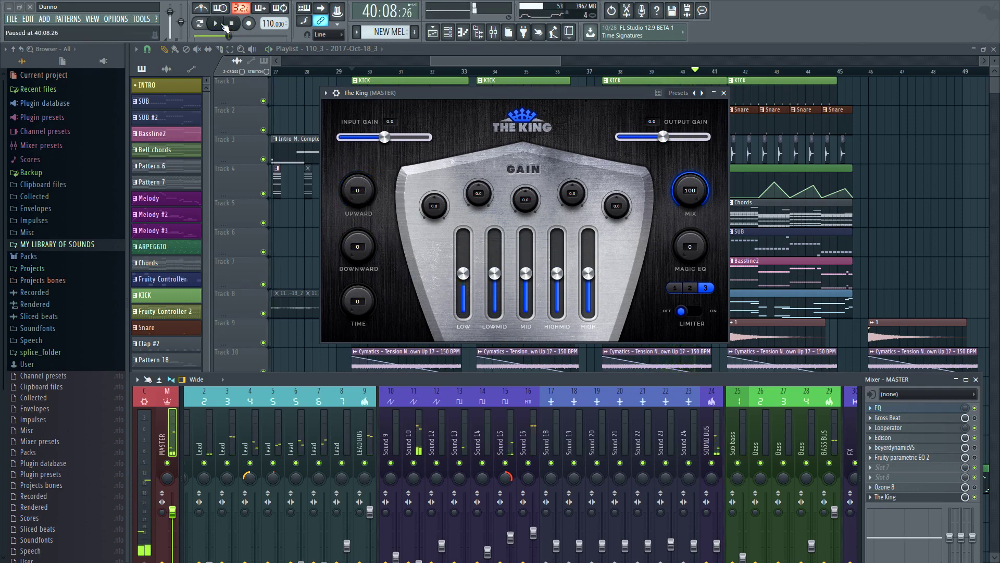
pyautogui.click(231, 23)
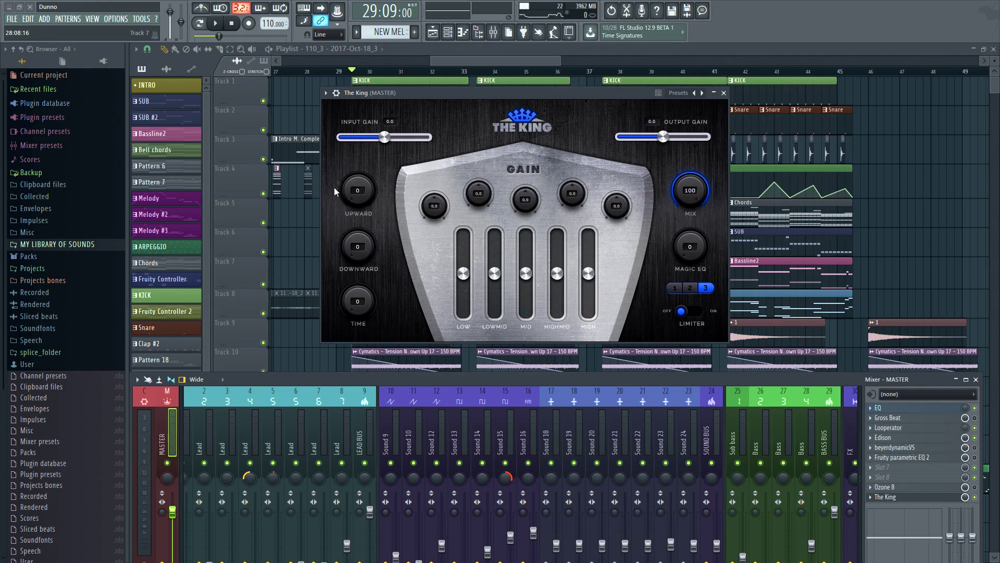
# Try the Downward amount up to 200 along with the Upward amount, returning Downward to 0
pyautogui.moveTo(368, 253); pyautogui.dragTo(359, 97)
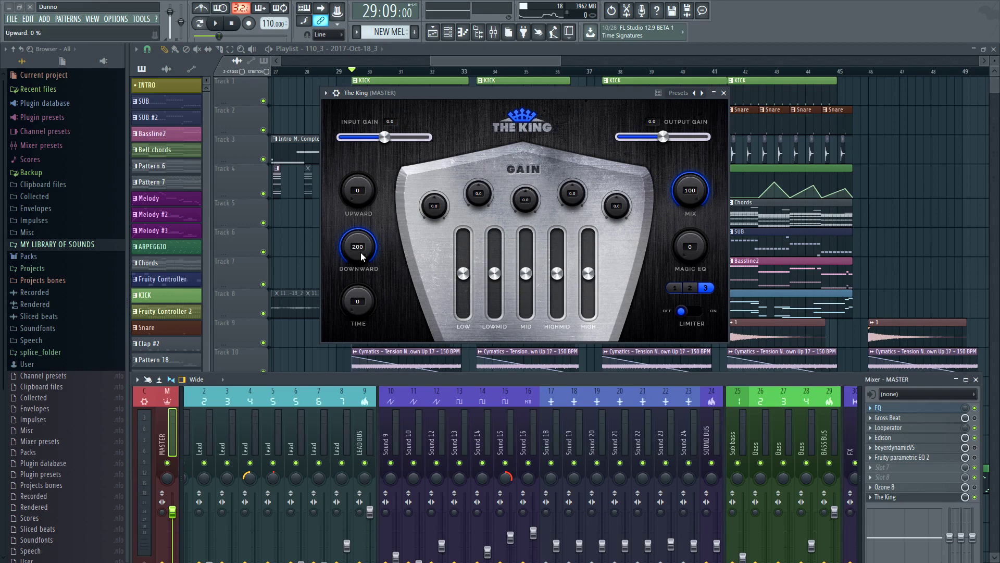
pyautogui.moveTo(360, 253); pyautogui.dragTo(361, 396)
pyautogui.moveTo(357, 233); pyautogui.dragTo(366, 218)
pyautogui.moveTo(358, 182); pyautogui.dragTo(370, 143)
pyautogui.moveTo(359, 235); pyautogui.dragTo(347, 290)
# Sweep the Upward amount, settle it at 100, and reset Downward to 0 after a brief increase
pyautogui.moveTo(369, 209); pyautogui.dragTo(341, 4)
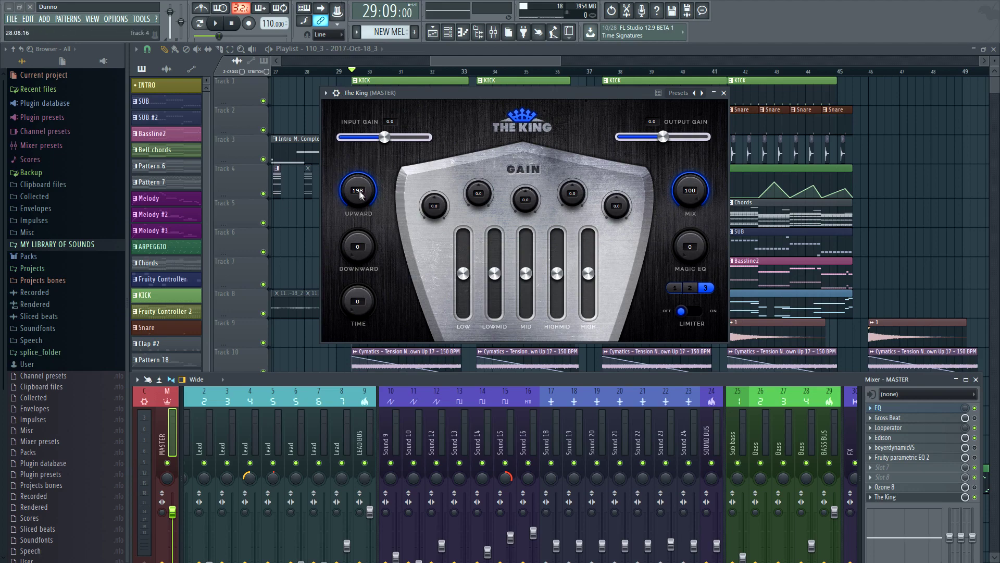
pyautogui.moveTo(359, 192); pyautogui.dragTo(339, 328)
pyautogui.moveTo(368, 206)
pyautogui.mouseDown()
pyautogui.moveTo(372, 137)
pyautogui.moveTo(351, 200)
pyautogui.mouseUp()
pyautogui.moveTo(354, 249); pyautogui.dragTo(363, 147)
pyautogui.doubleClick(358, 248)
# During playback, raise the High, Highmid and Mid thresholds, setting Highmid to 115.7%, and lower the Low threshold slightly
pyautogui.moveTo(588, 273)
pyautogui.mouseDown()
pyautogui.moveTo(590, 231)
pyautogui.moveTo(588, 292)
pyautogui.moveTo(577, 277)
pyautogui.mouseUp()
pyautogui.press('space')
pyautogui.moveTo(589, 273)
pyautogui.mouseDown()
pyautogui.moveTo(598, 221)
pyautogui.moveTo(596, 278)
pyautogui.moveTo(558, 261)
pyautogui.moveTo(589, 253)
pyautogui.mouseUp()
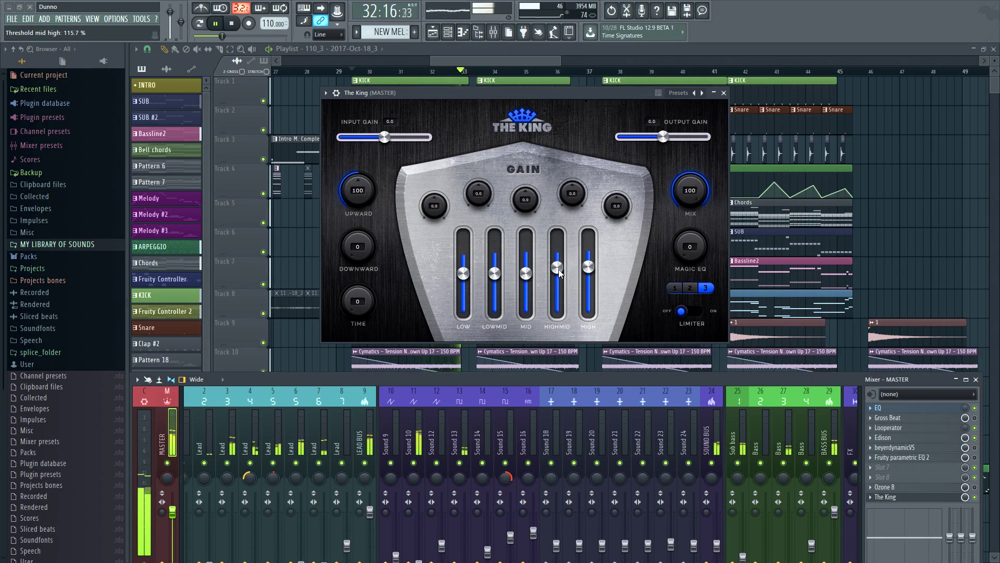
pyautogui.moveTo(529, 283)
pyautogui.mouseDown()
pyautogui.moveTo(528, 292)
pyautogui.moveTo(527, 268)
pyautogui.mouseUp()
pyautogui.moveTo(463, 273); pyautogui.dragTo(472, 292)
# Reset the High, Highmid and Mid band thresholds to 100%
pyautogui.doubleClick(463, 278)
pyautogui.doubleClick(588, 267)
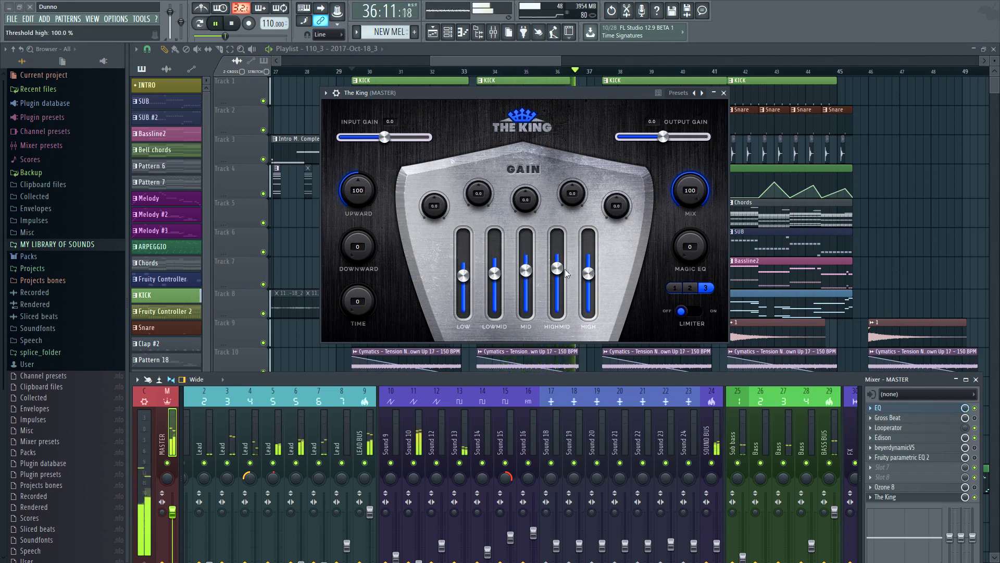
pyautogui.doubleClick(557, 268)
pyautogui.doubleClick(525, 271)
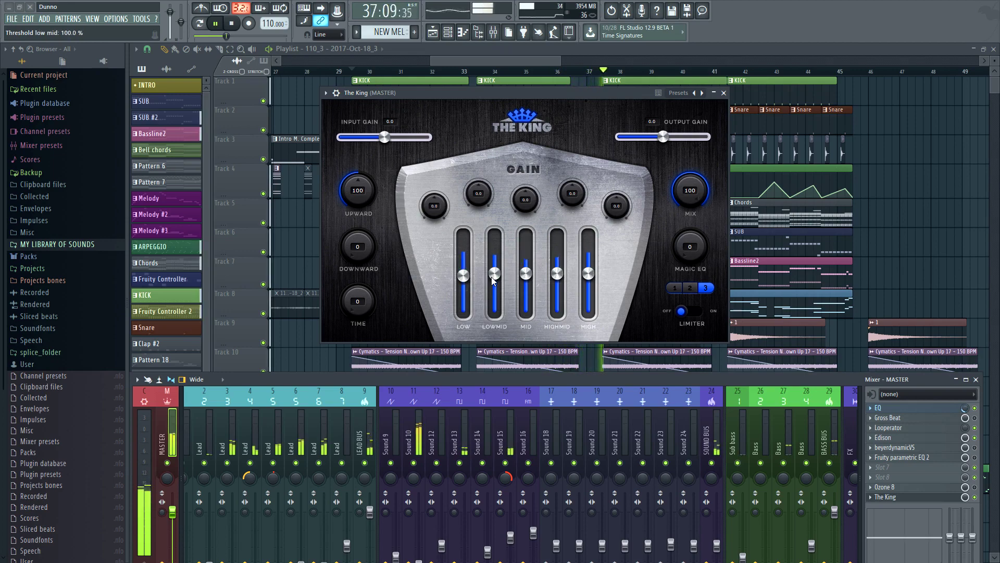
# Lower the Upward amount to 43, raise the High threshold slightly, and stop playback
pyautogui.moveTo(365, 183); pyautogui.dragTo(357, 237)
pyautogui.moveTo(596, 279); pyautogui.dragTo(591, 272)
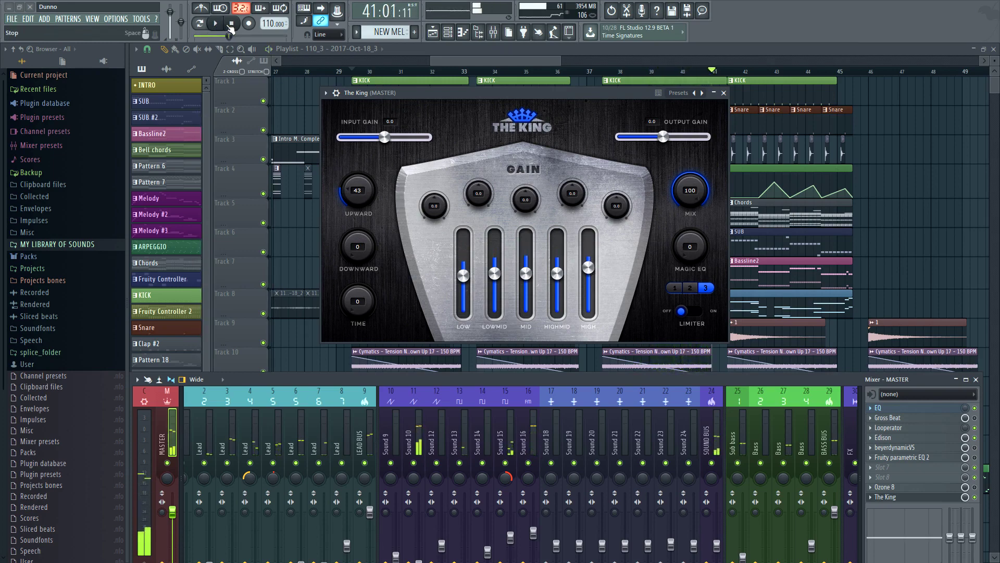
pyautogui.press('space')
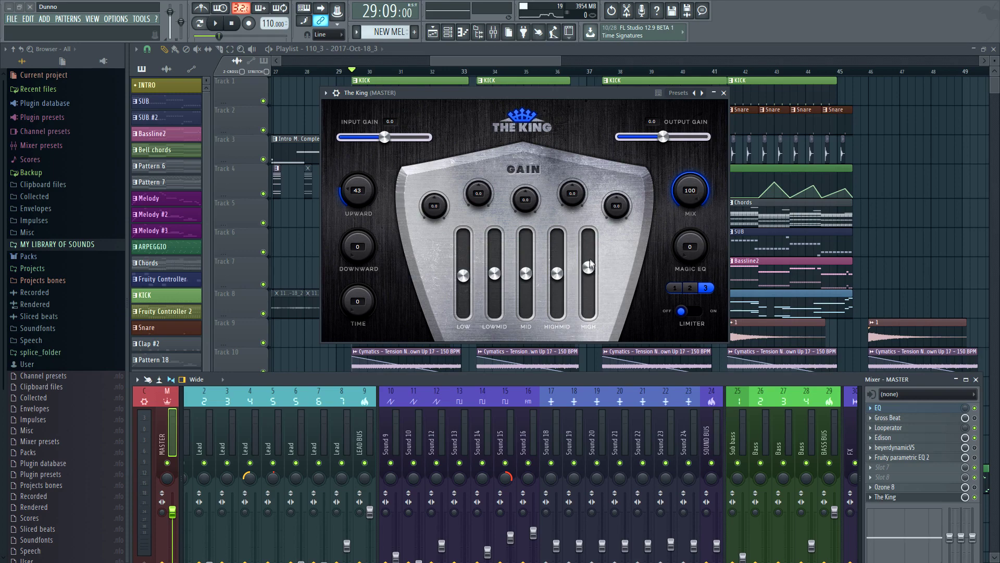
# Try a Highmid threshold of 134.5%, and reset both the Highmid and High thresholds to 100%
pyautogui.moveTo(557, 275)
pyautogui.mouseDown()
pyautogui.moveTo(561, 233)
pyautogui.moveTo(558, 267)
pyautogui.mouseUp()
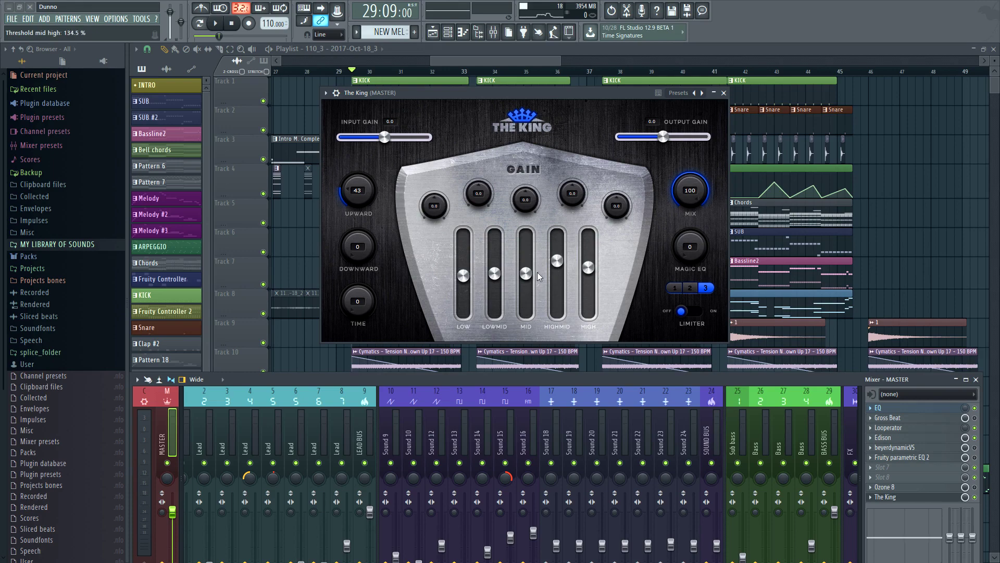
pyautogui.doubleClick(557, 261)
pyautogui.doubleClick(589, 269)
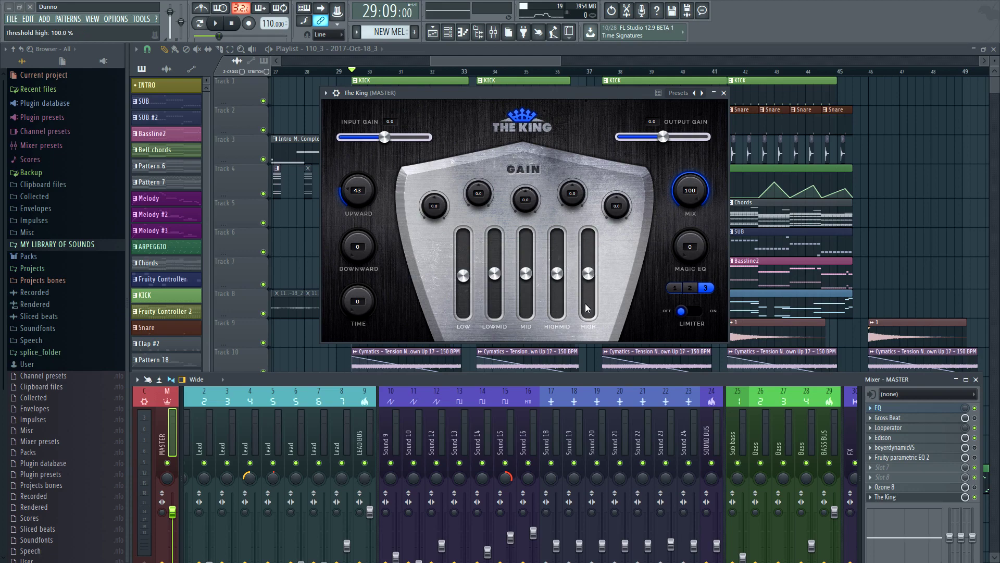